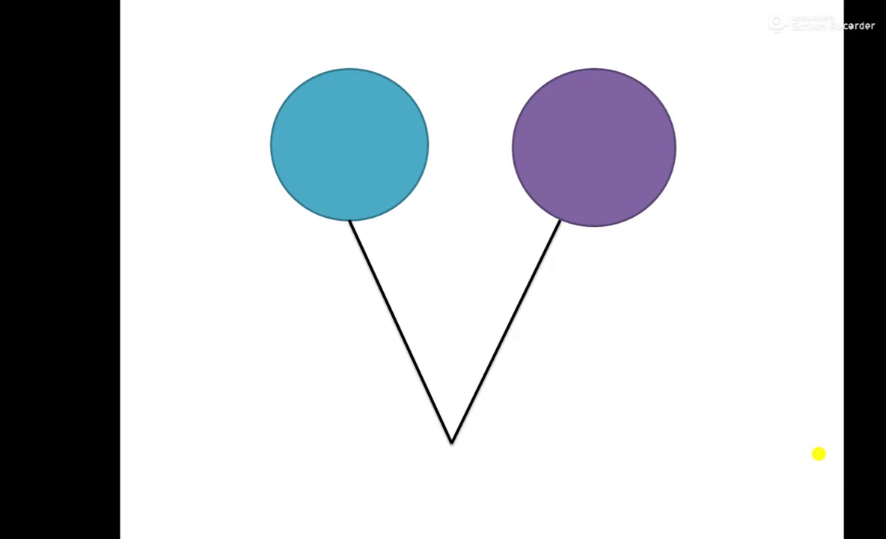
End the slide show and open Paint with a blank canvas.
click(819, 454)
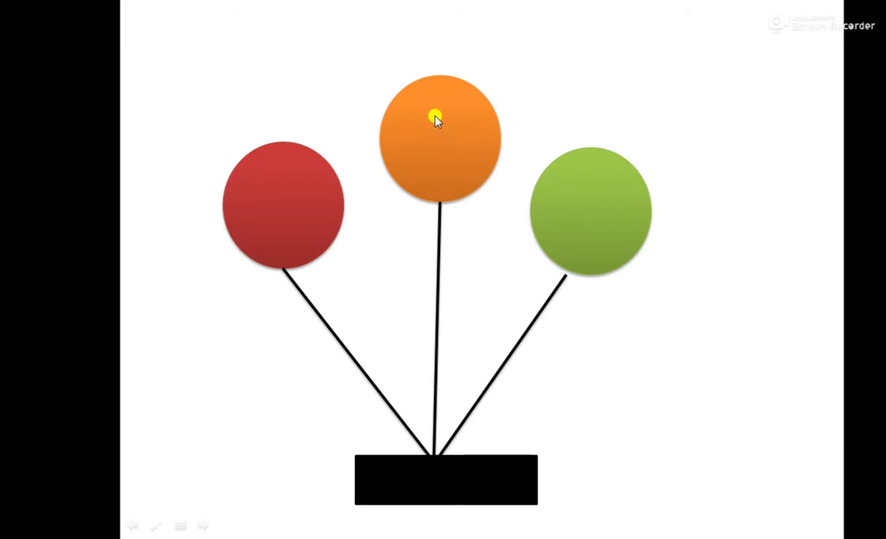
key(Escape)
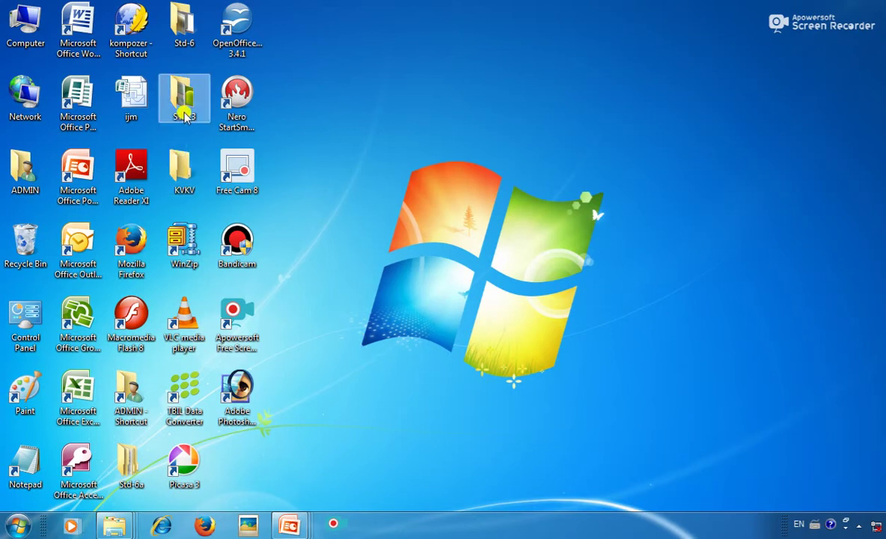
click(21, 526)
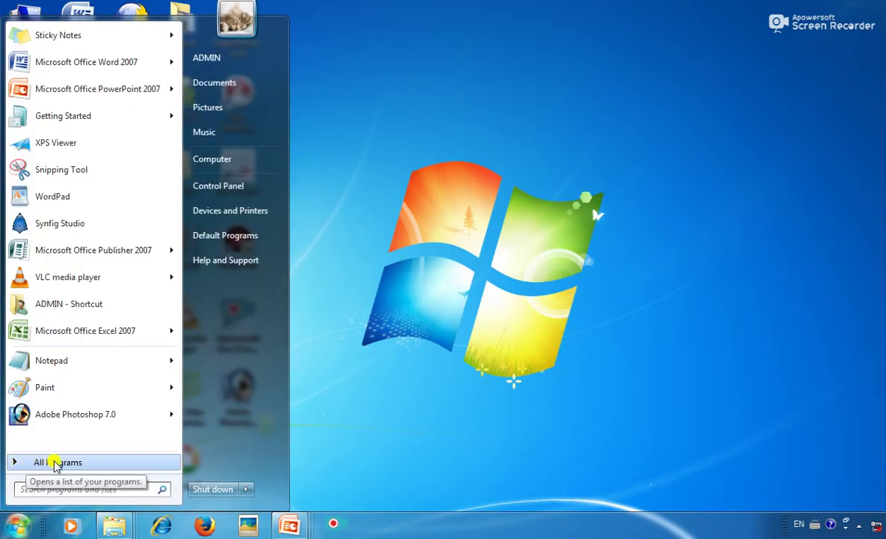
click(30, 462)
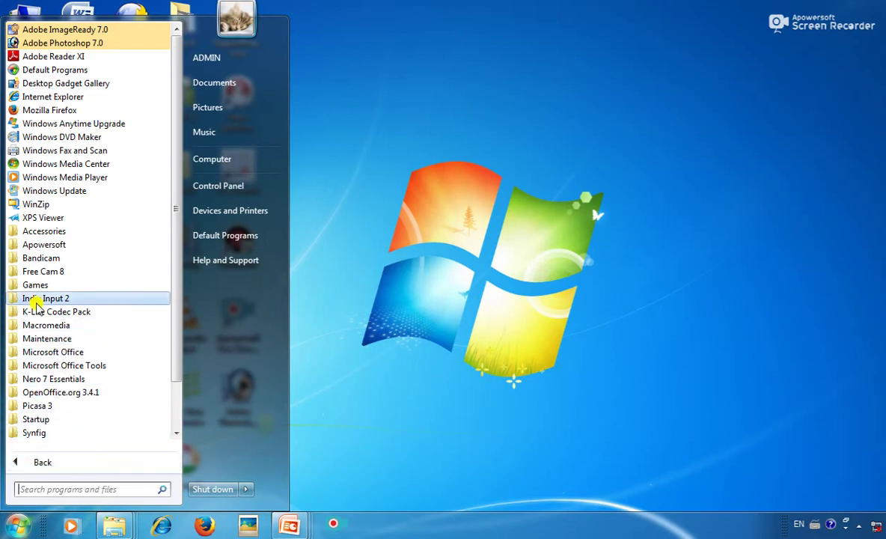
click(69, 233)
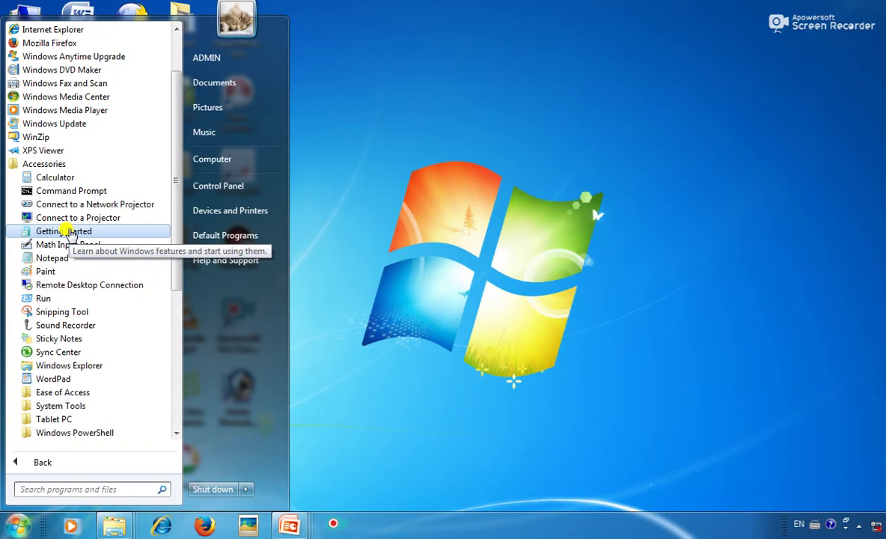
click(44, 272)
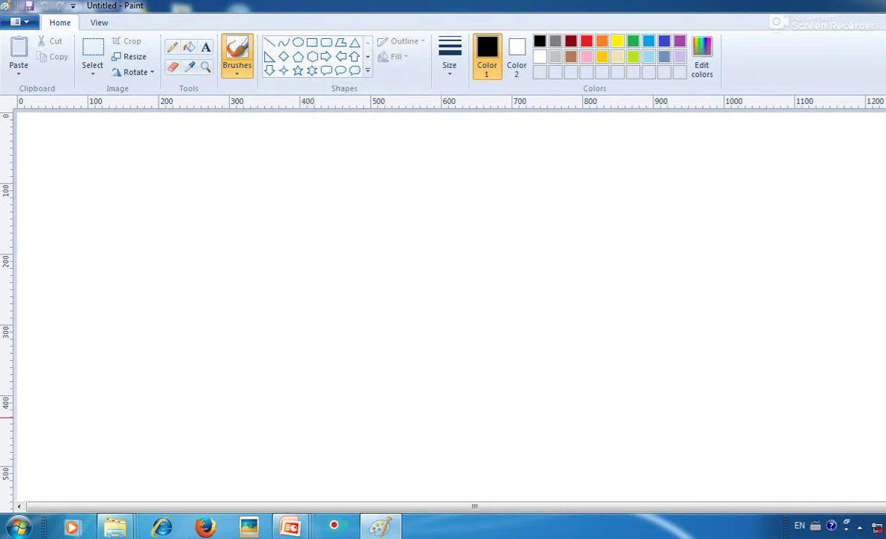
Draw a freehand diagonal stroke with the Pencil on the upper part of the canvas.
click(299, 43)
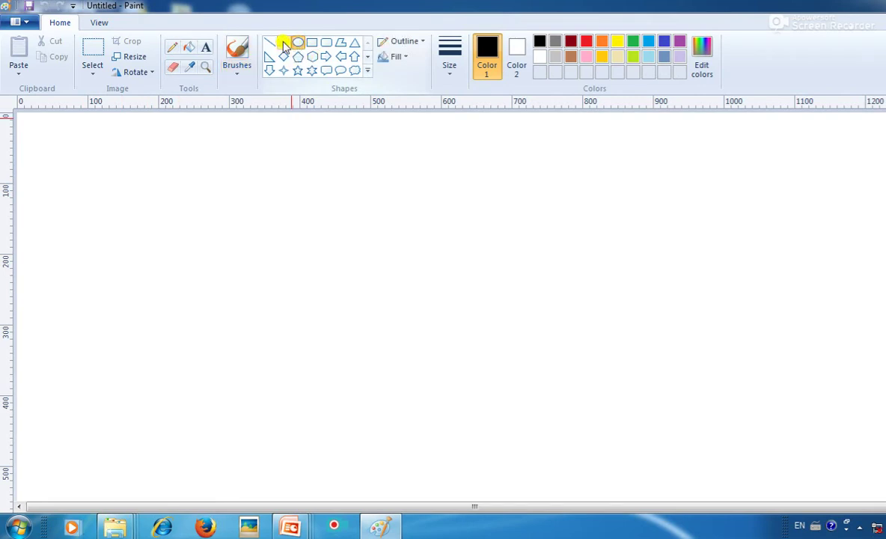
click(269, 43)
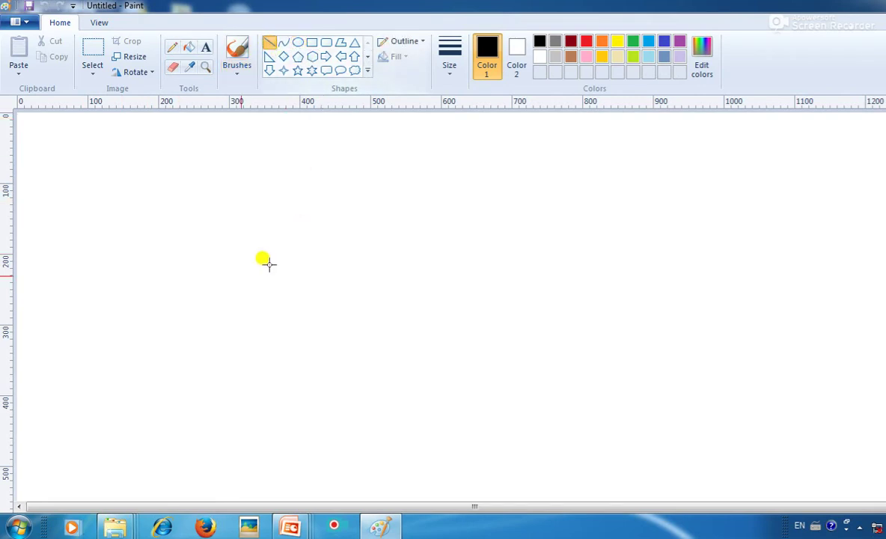
click(173, 48)
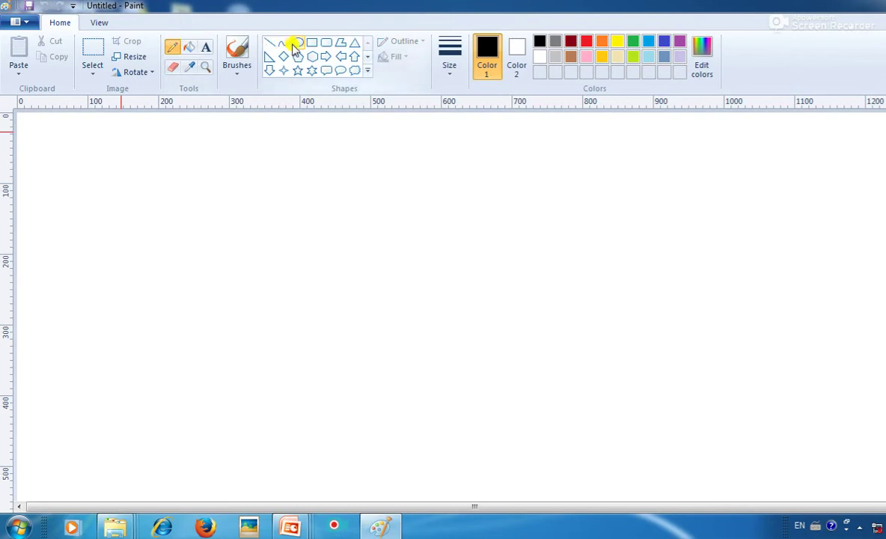
drag(266, 157, 413, 334)
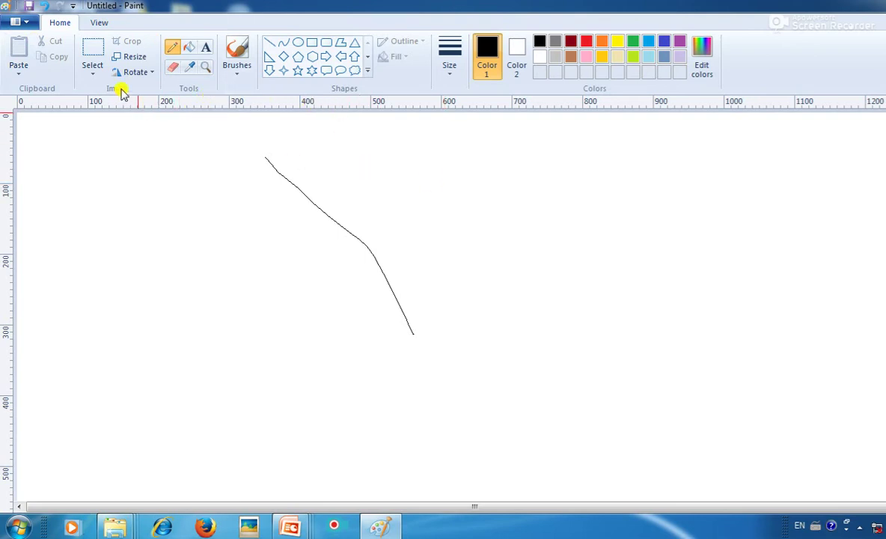
Select the rectangular area around the freehand stroke and delete it.
click(90, 49)
mouse_move(217, 121)
mouse_down()
mouse_move(446, 357)
mouse_move(456, 383)
mouse_up()
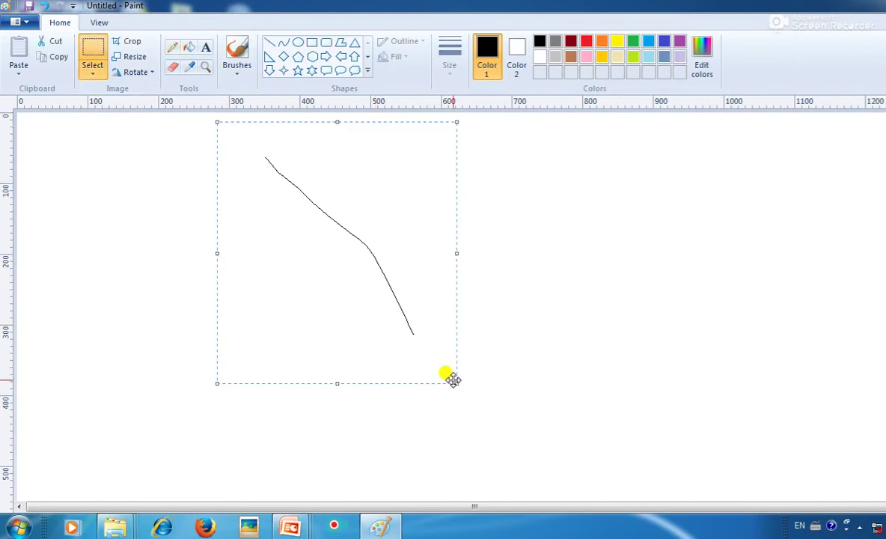
key(Delete)
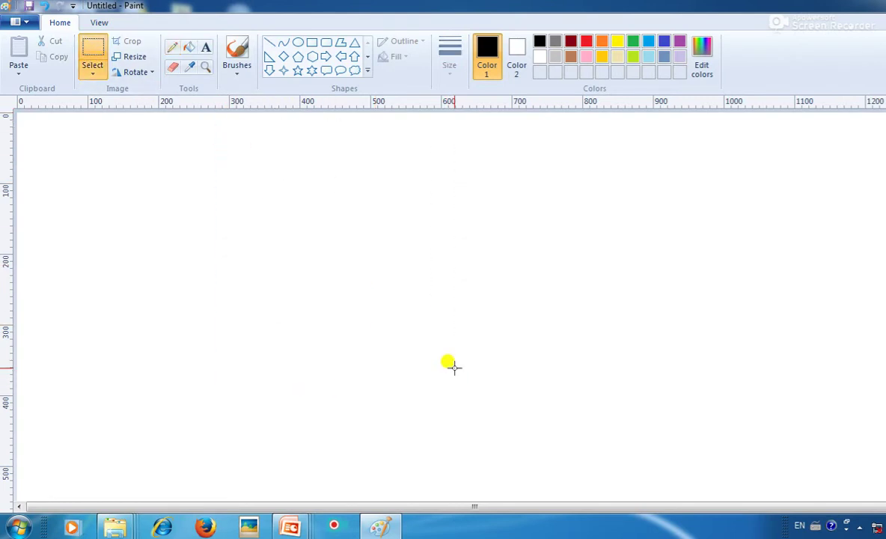
Draw a black-outlined oval in the upper left of the canvas and resize it to a circle about 133 px across.
click(298, 42)
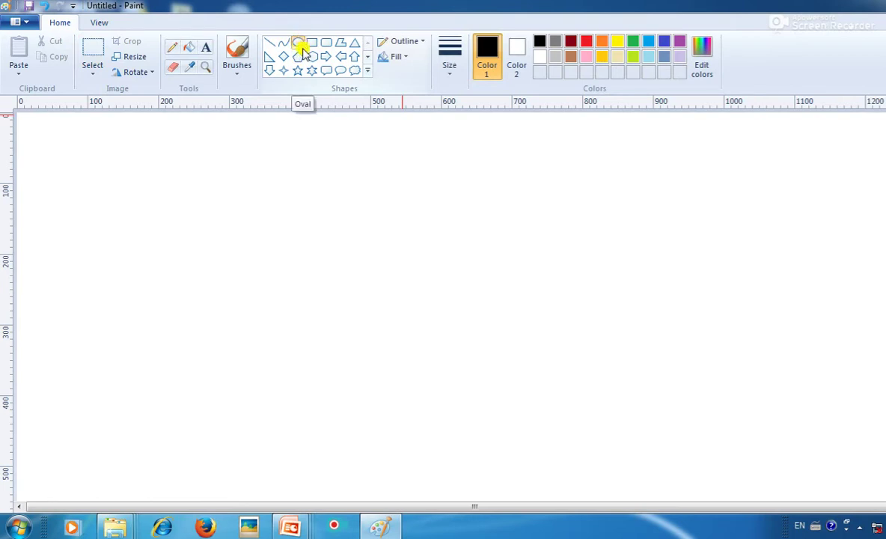
click(539, 43)
click(484, 70)
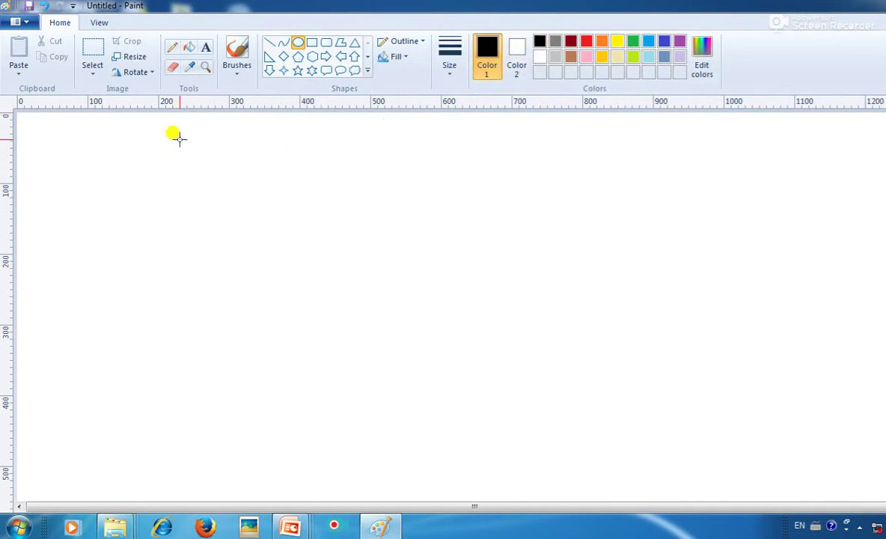
mouse_move(185, 128)
mouse_down()
mouse_move(267, 219)
mouse_move(324, 255)
mouse_move(327, 276)
mouse_move(314, 265)
mouse_up()
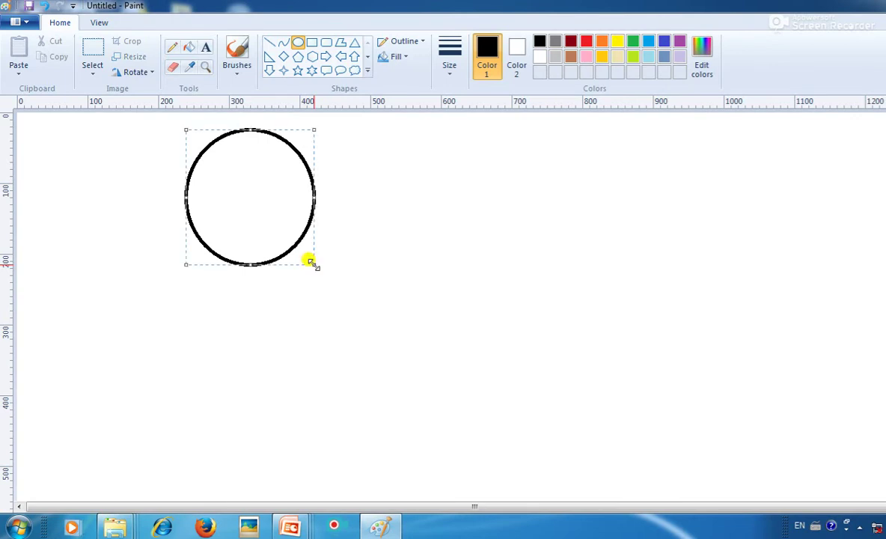
mouse_move(309, 261)
mouse_down()
mouse_move(296, 231)
mouse_move(255, 222)
mouse_move(321, 265)
mouse_up()
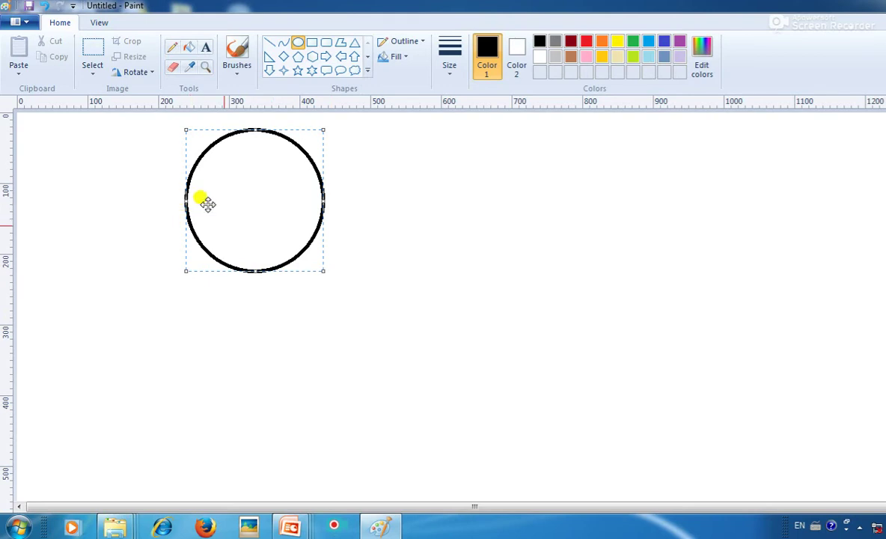
drag(184, 271, 211, 230)
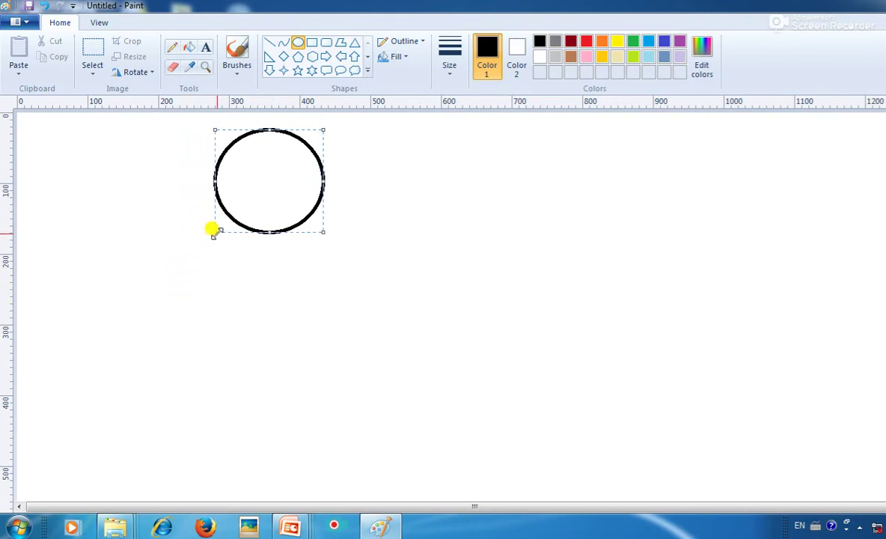
mouse_move(212, 231)
mouse_down()
mouse_move(207, 243)
mouse_move(225, 222)
mouse_up()
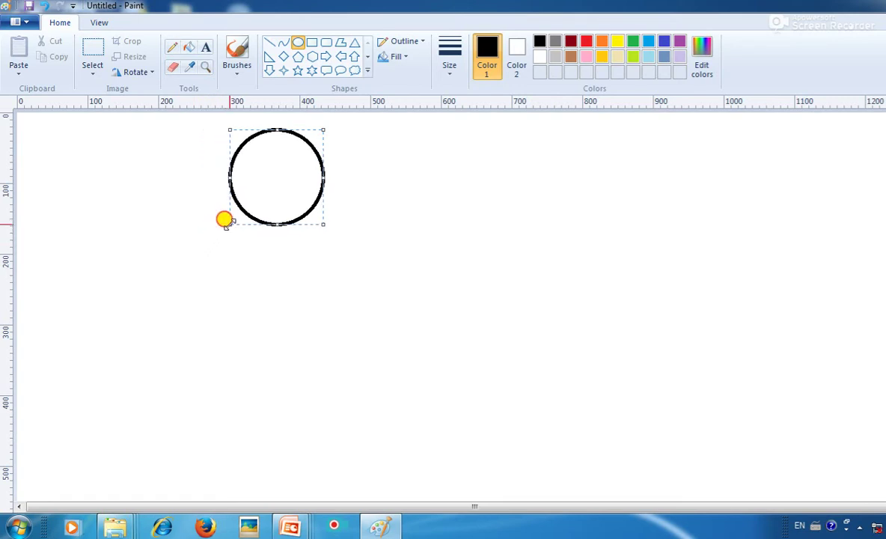
Draw a second black circle about 130 px across to the right of the first, at roughly the same height.
click(312, 43)
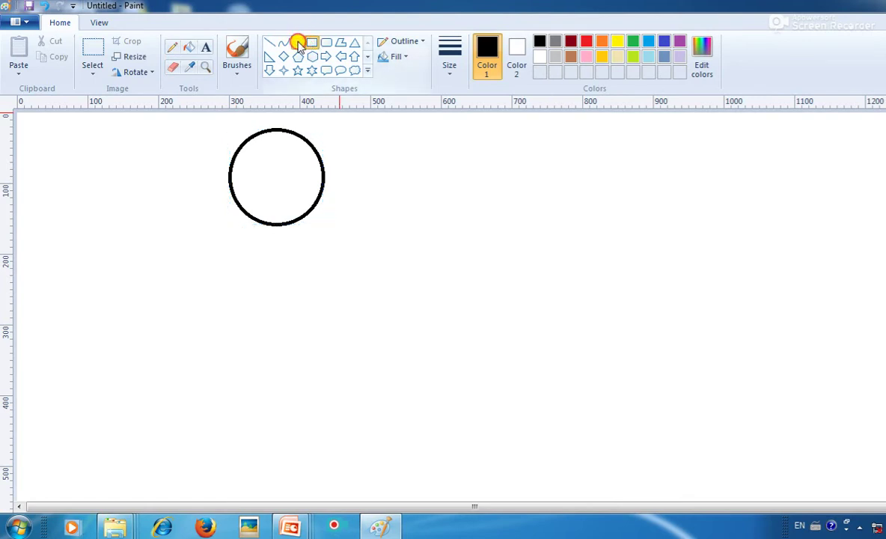
click(298, 42)
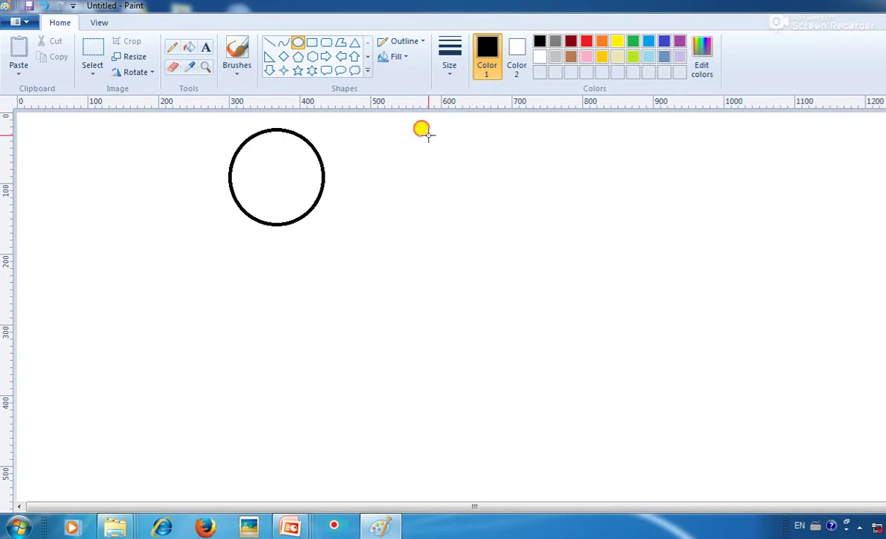
drag(428, 134, 475, 187)
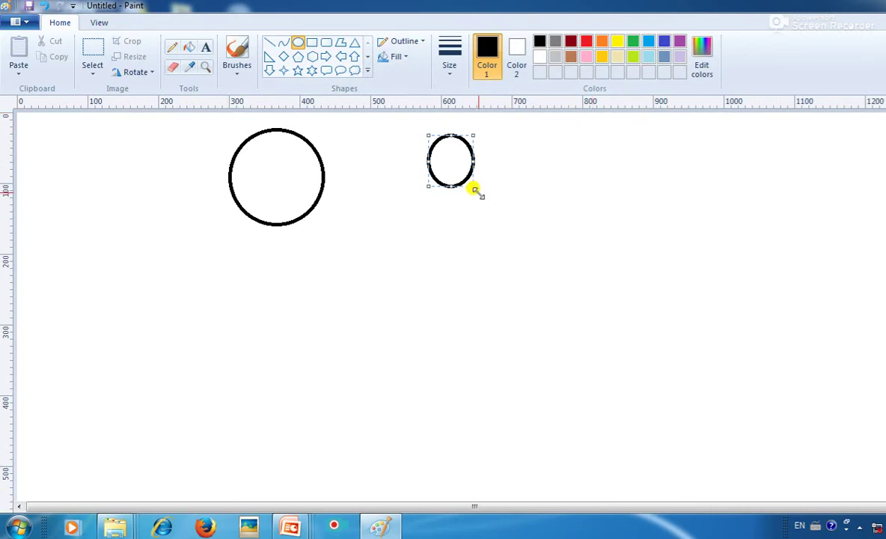
drag(476, 191, 518, 222)
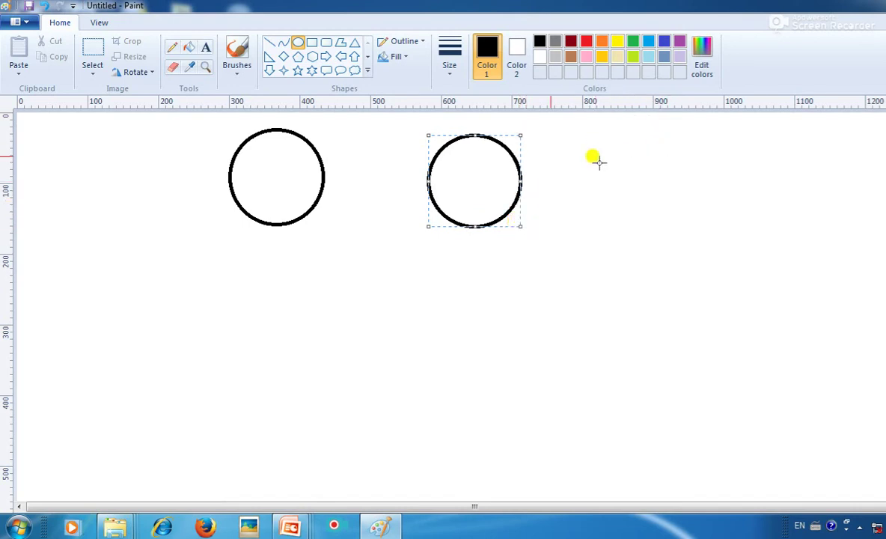
Draw a straight black line from the bottom of the left circle diagonally down toward the space between the circles.
click(271, 45)
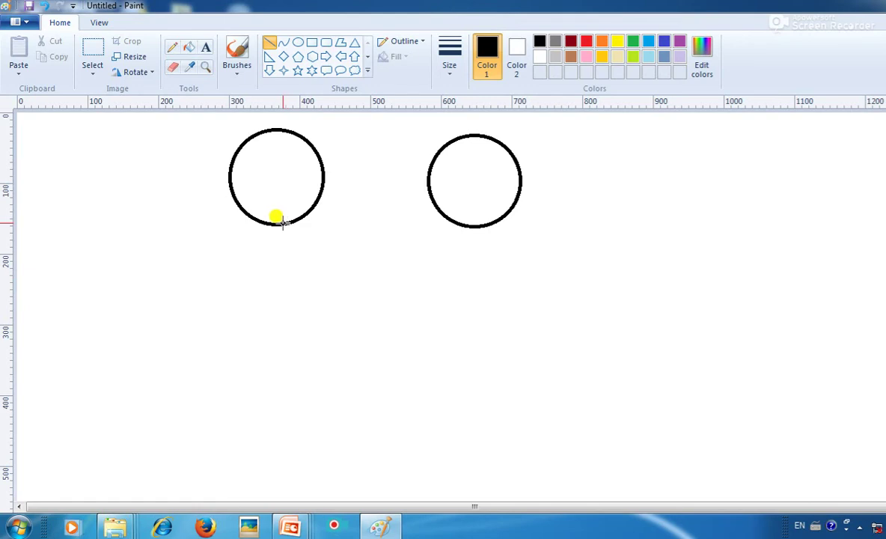
drag(281, 224, 367, 416)
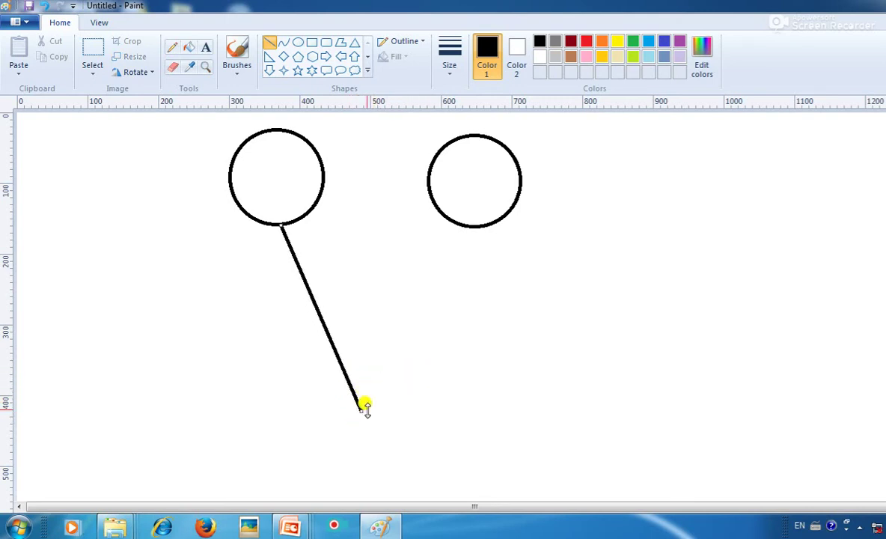
mouse_move(362, 407)
mouse_down()
mouse_move(392, 295)
mouse_move(326, 413)
mouse_move(369, 419)
mouse_move(357, 410)
mouse_up()
Draw a straight line from the bottom of the right circle to the lower end of the first line, forming a V.
click(282, 42)
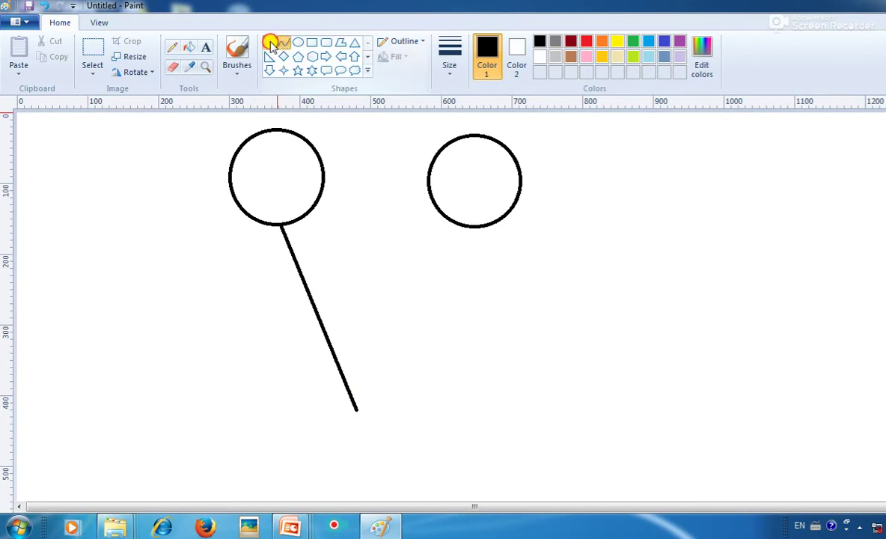
click(271, 43)
mouse_move(458, 225)
mouse_down()
mouse_move(439, 316)
mouse_move(351, 402)
mouse_move(357, 408)
mouse_up()
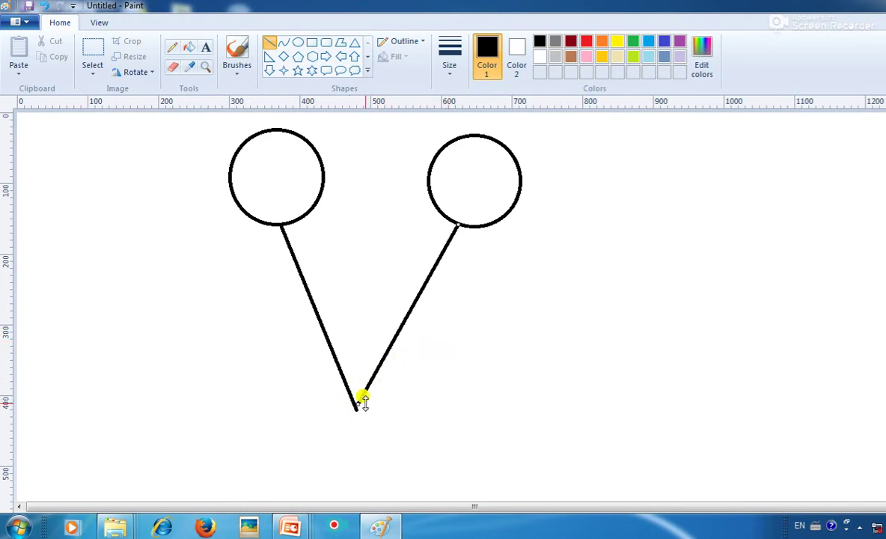
drag(359, 398, 374, 386)
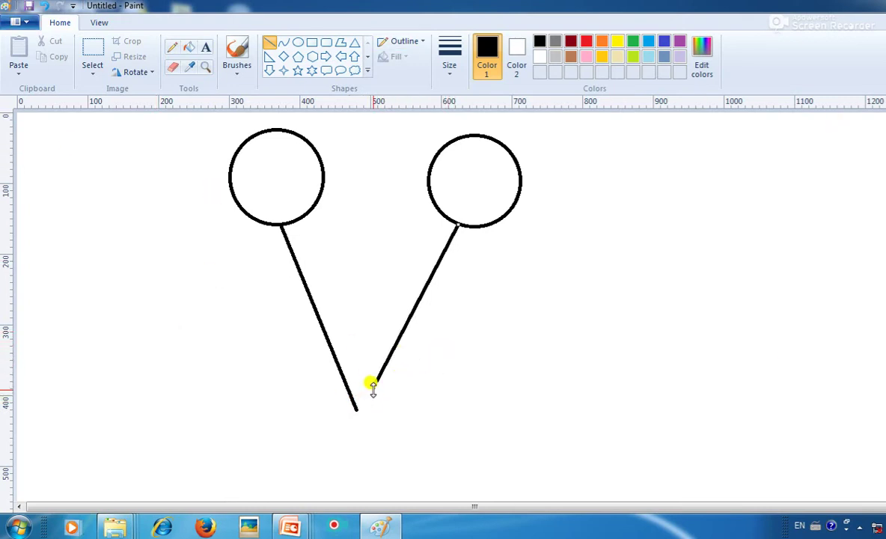
drag(372, 387, 356, 408)
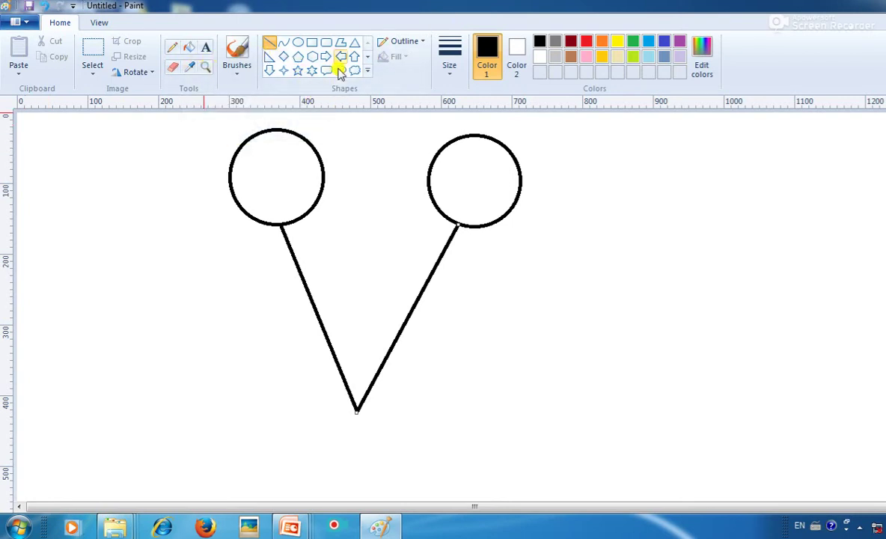
Fill the left circle with red and the right circle with yellow.
click(190, 48)
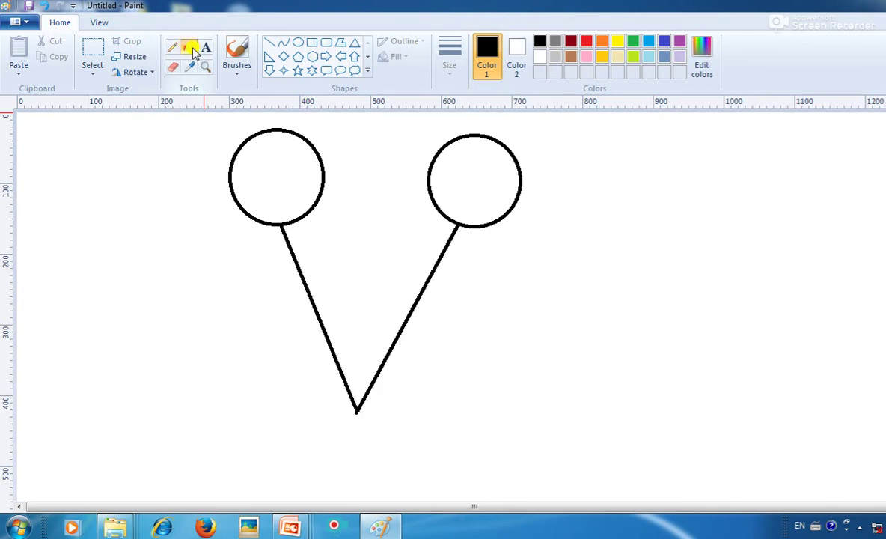
click(587, 42)
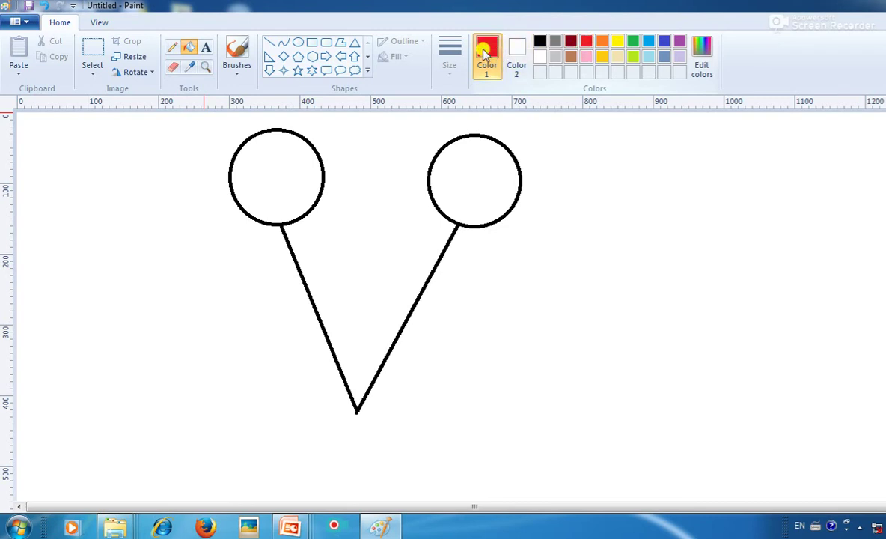
click(275, 167)
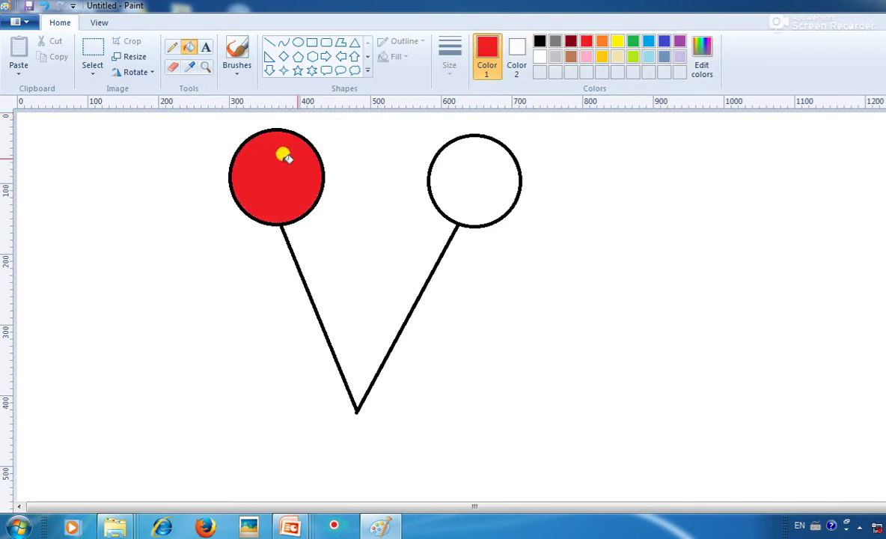
click(618, 41)
click(487, 197)
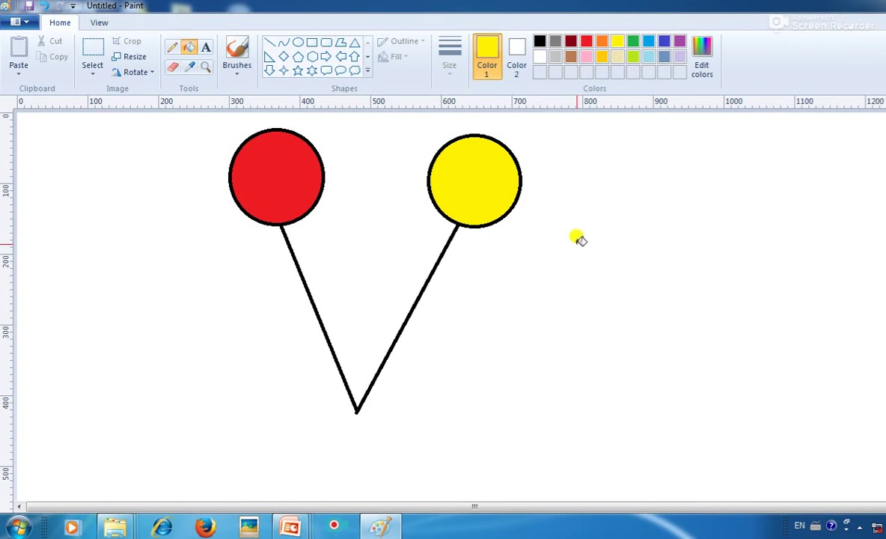
Clear the whole canvas and draw a black circle about 140 px across in its upper left part.
key(ctrl+a)
key(Delete)
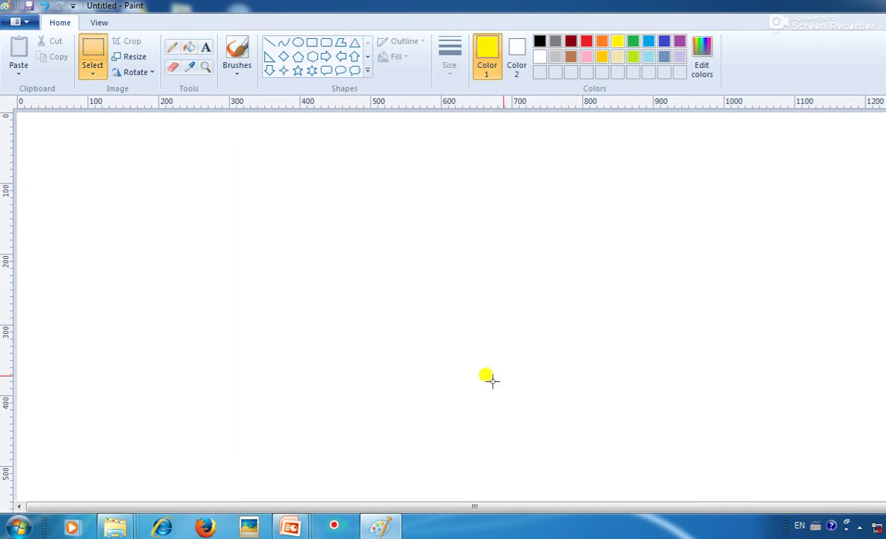
click(299, 44)
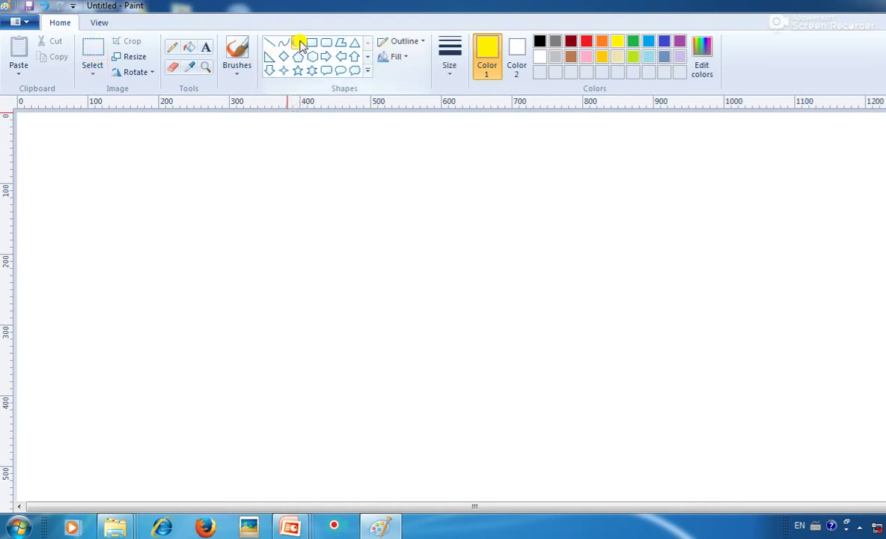
drag(215, 135, 332, 248)
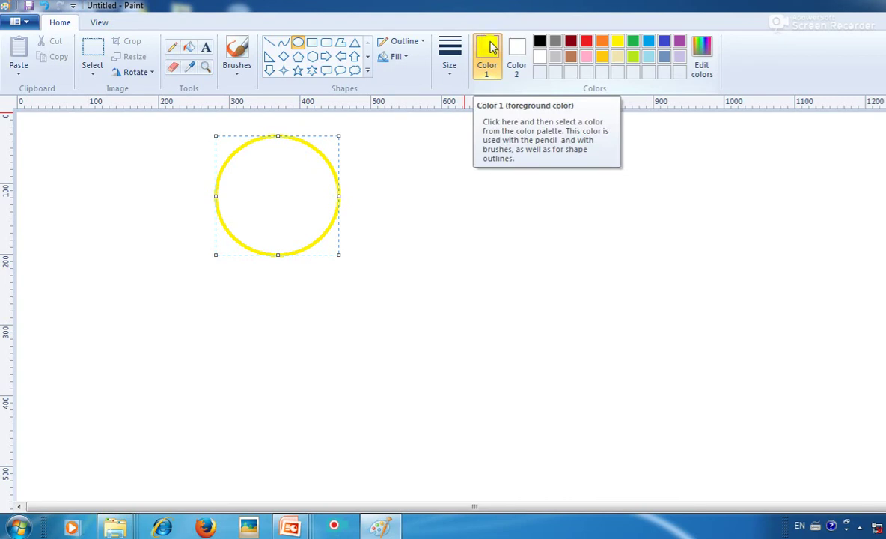
click(540, 41)
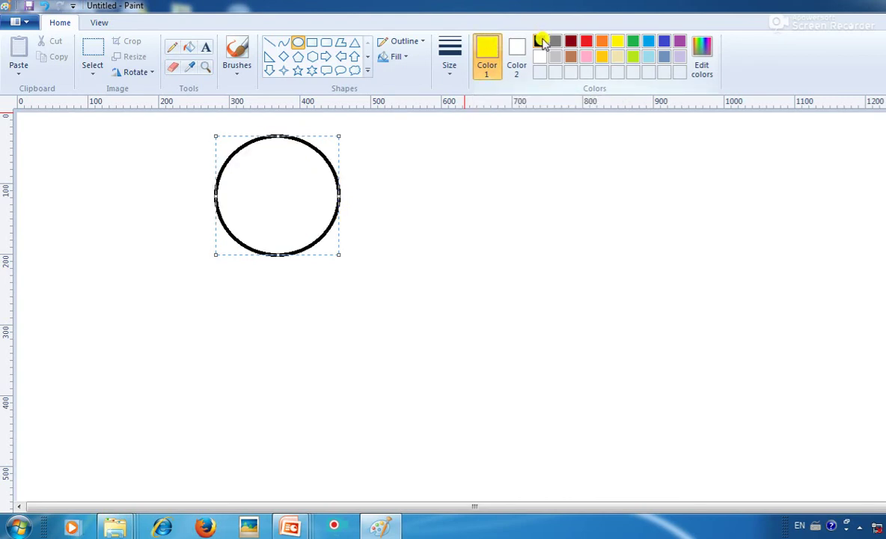
click(540, 41)
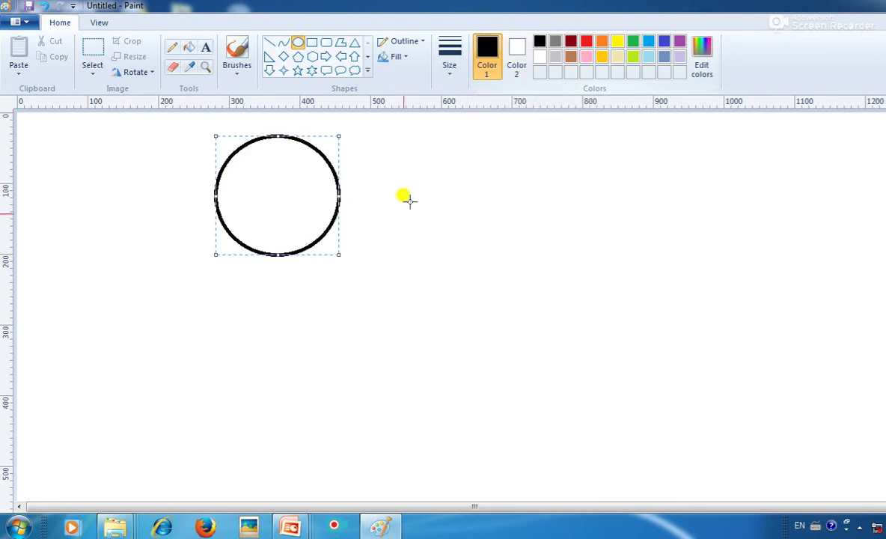
drag(334, 257, 310, 226)
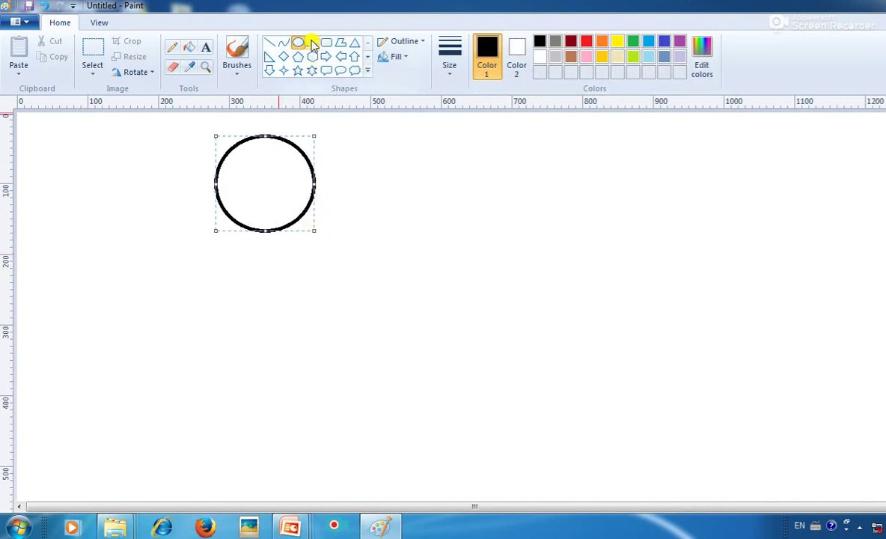
Draw two more black circles to the right of the first and arrange all three in an arc with the middle one highest.
click(310, 45)
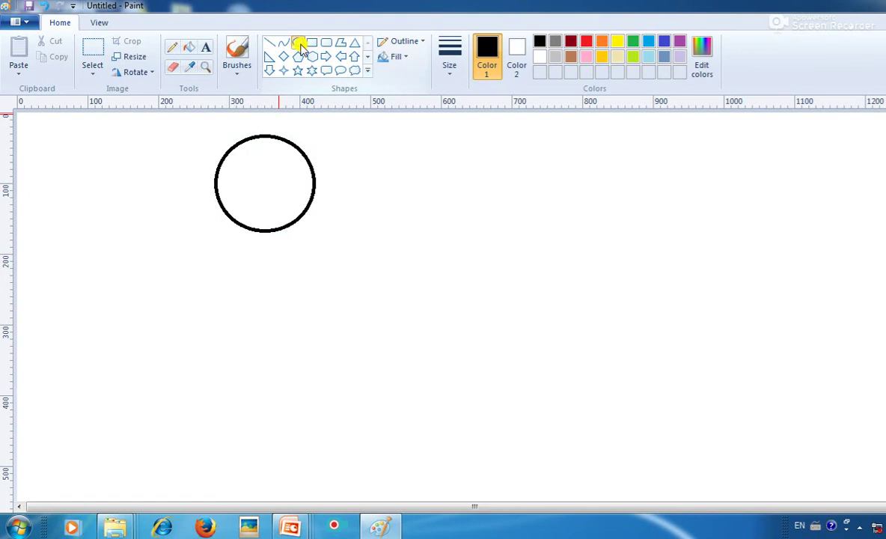
click(299, 43)
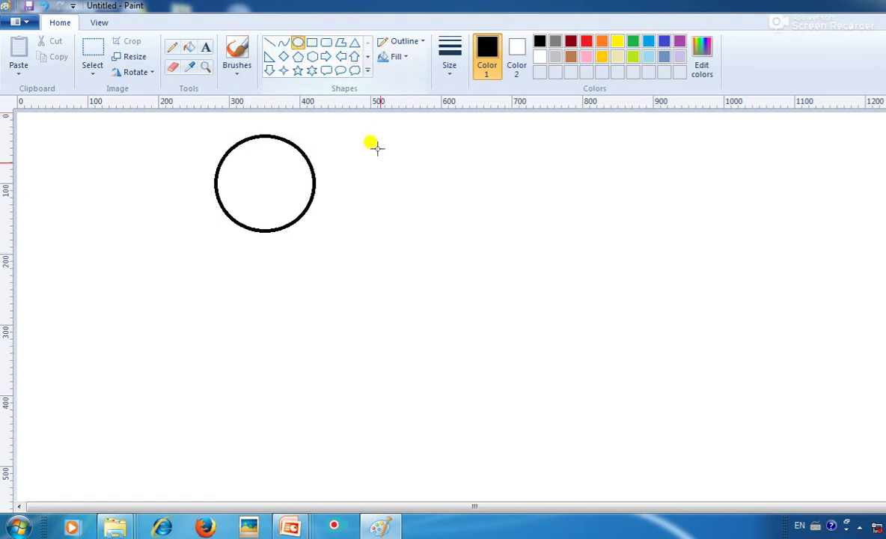
mouse_move(372, 128)
mouse_down()
mouse_move(428, 198)
mouse_move(453, 210)
mouse_move(453, 226)
mouse_move(473, 229)
mouse_up()
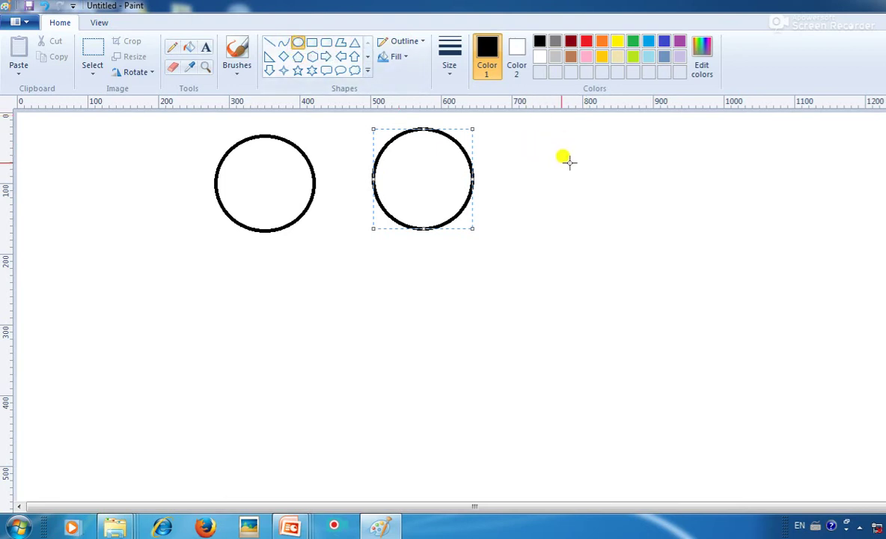
drag(548, 146, 637, 234)
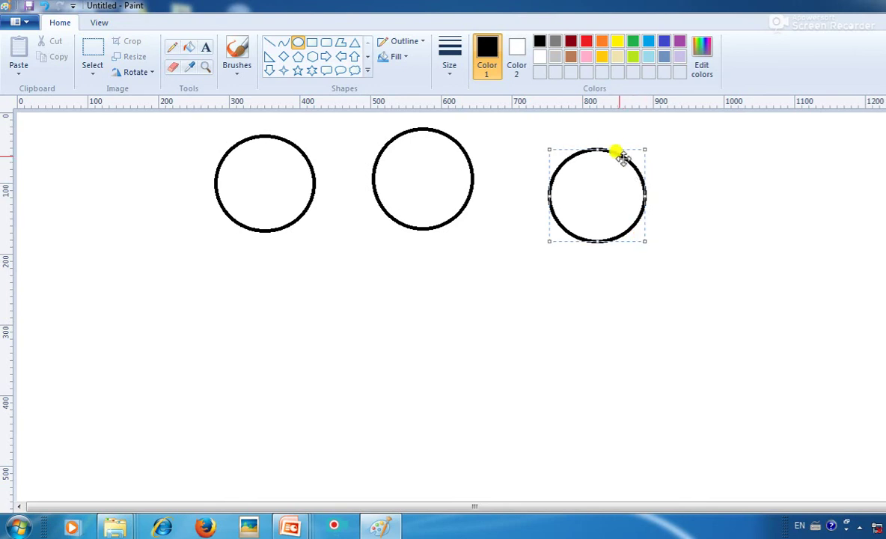
drag(619, 151, 586, 185)
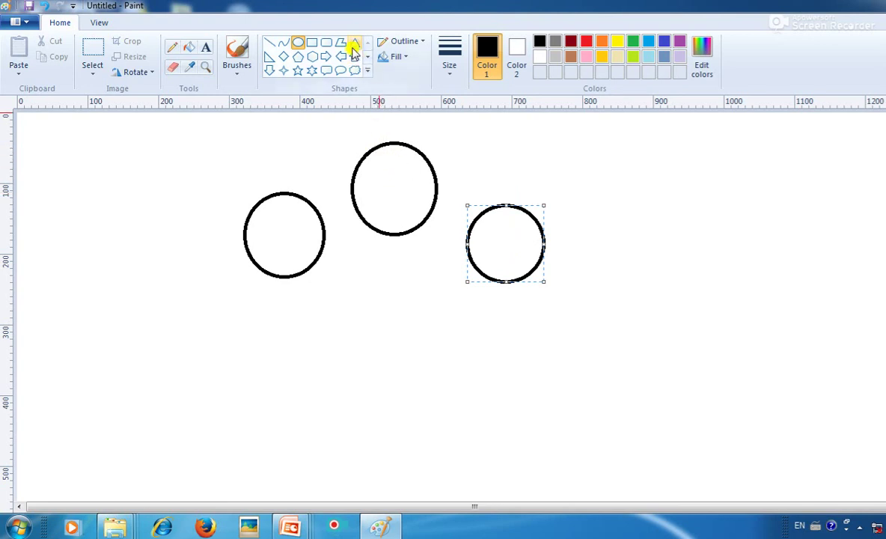
Draw three straight black lines from the bottoms of the circles that meet at one point below the middle circle.
click(271, 42)
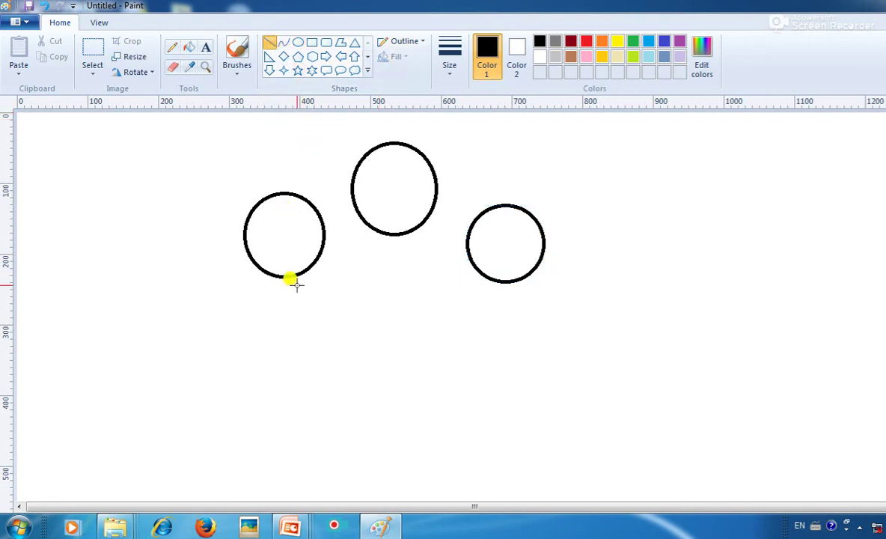
drag(292, 276, 374, 416)
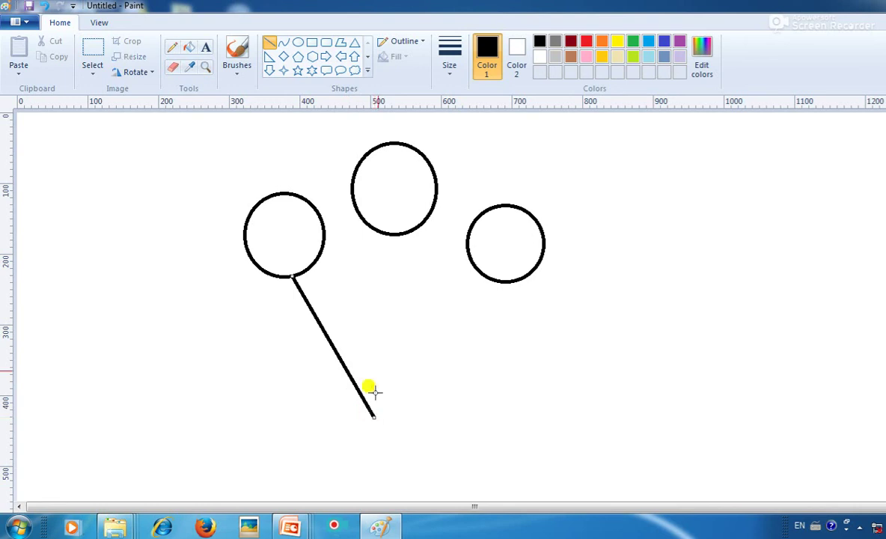
drag(389, 234, 375, 416)
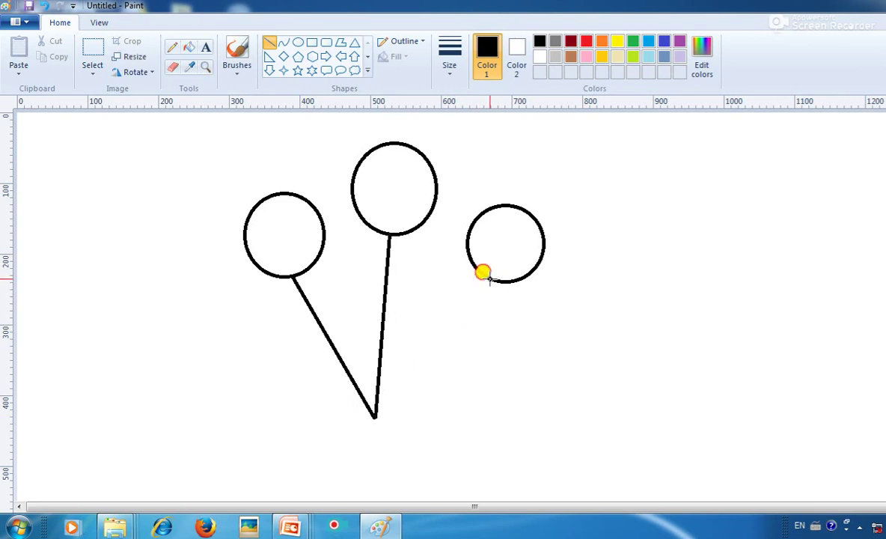
drag(487, 280, 375, 416)
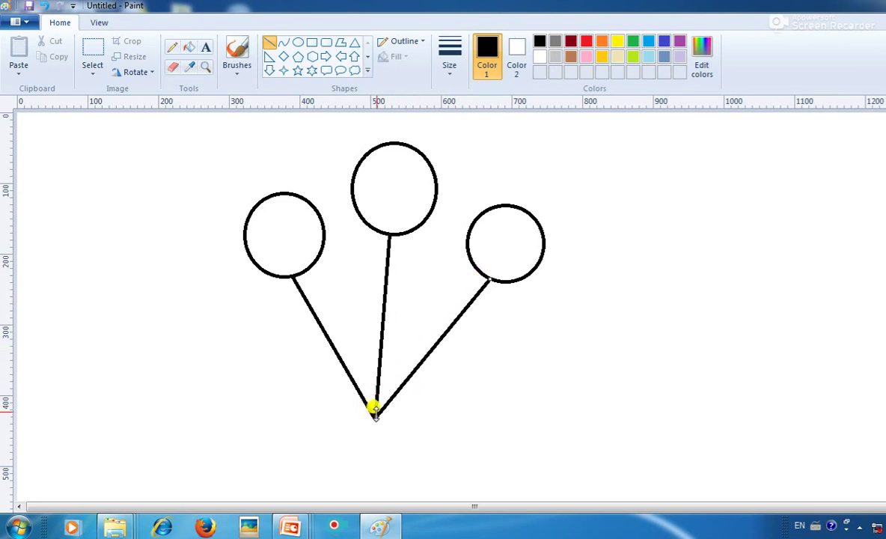
Draw a black rectangle about 140 by 50 px and place its top edge where the three lines meet.
click(312, 42)
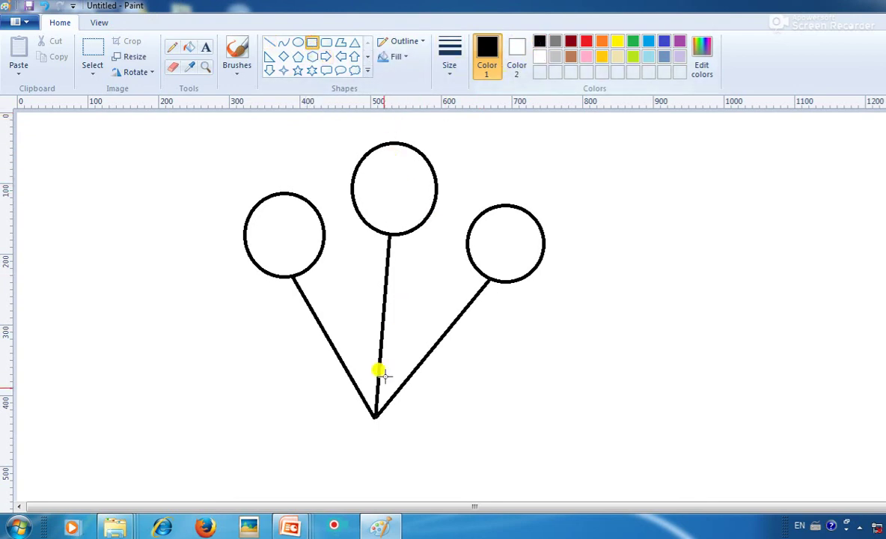
mouse_move(330, 409)
mouse_down()
mouse_move(375, 442)
mouse_move(427, 442)
mouse_up()
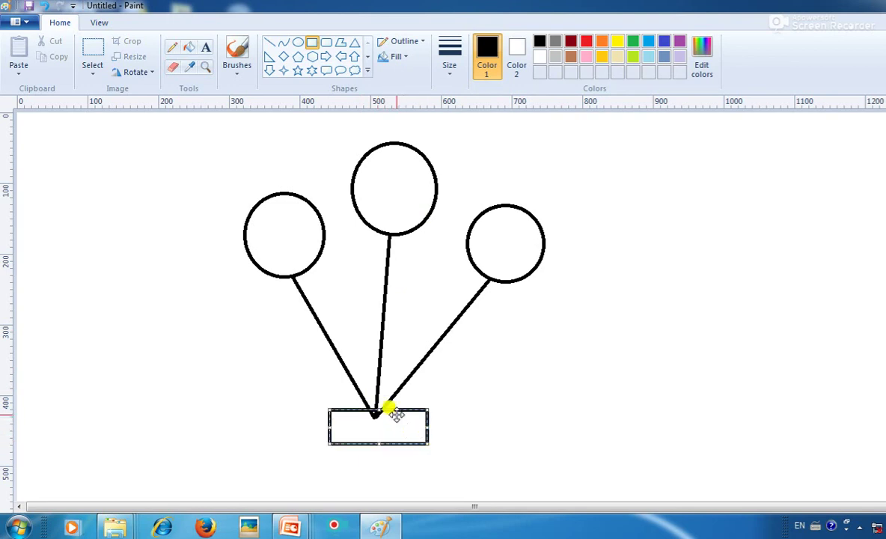
drag(397, 413, 397, 421)
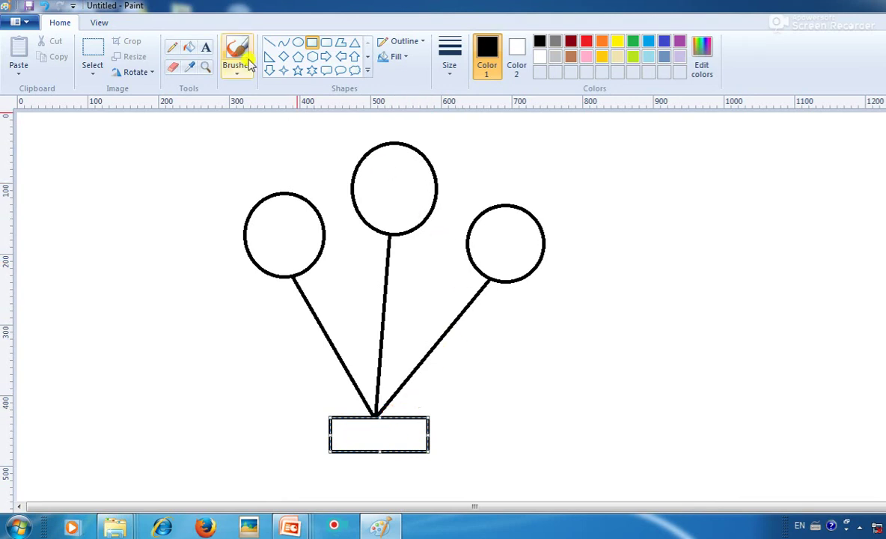
Fill the middle circle with lime, the right circle with light turquoise, the left circle with purple and the rectangle with dark red.
click(191, 47)
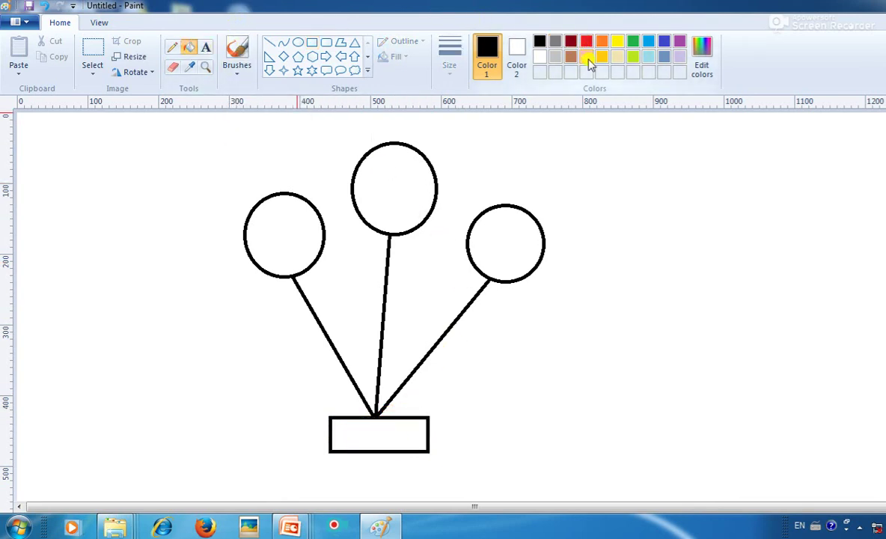
click(633, 58)
click(411, 162)
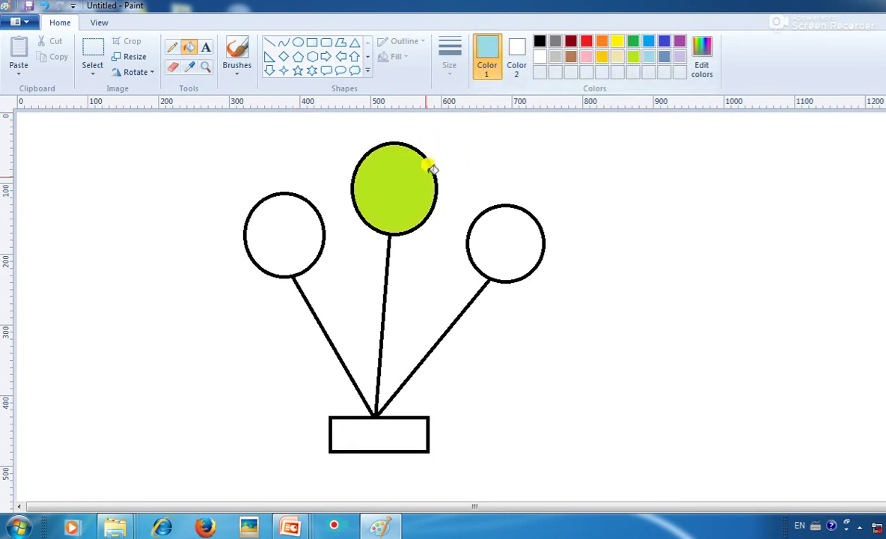
click(485, 211)
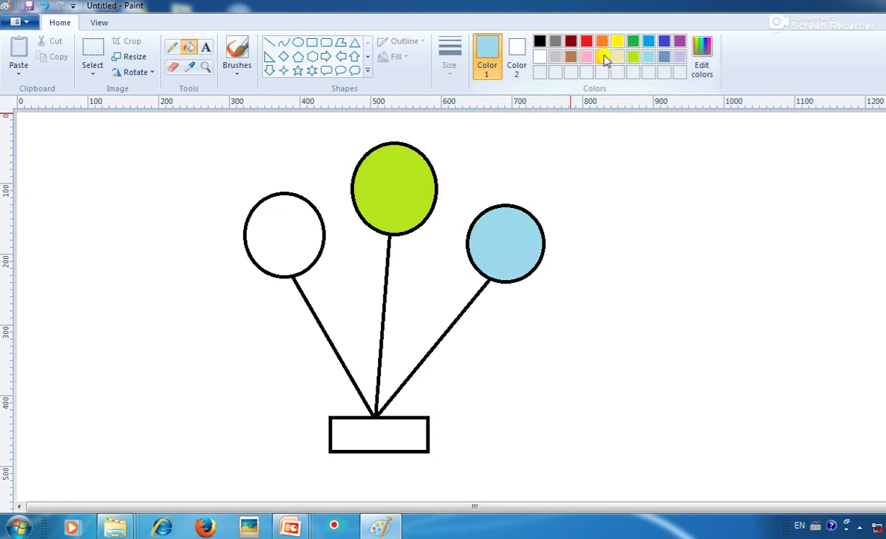
click(679, 41)
click(287, 218)
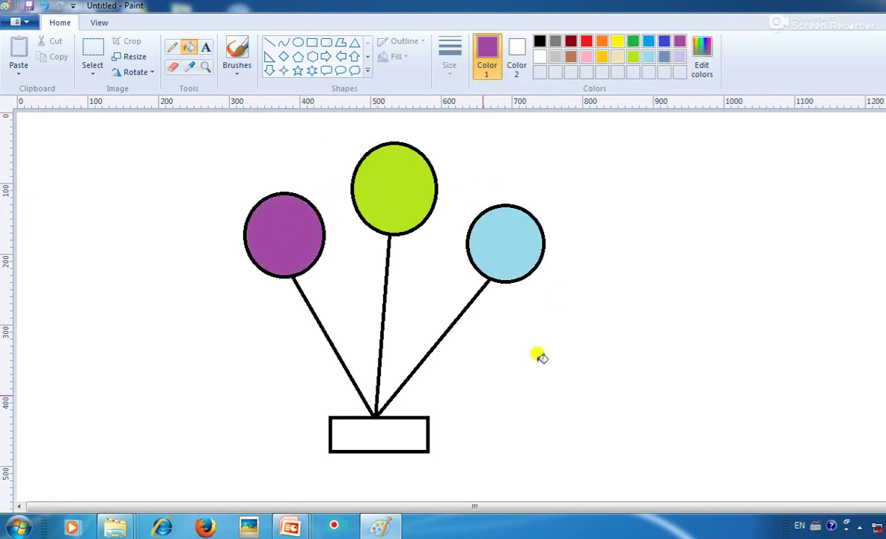
click(571, 41)
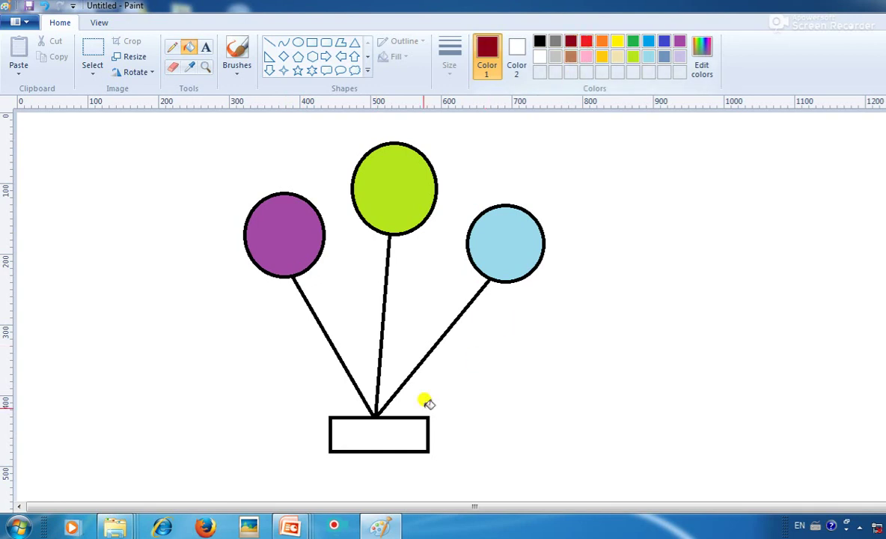
click(390, 434)
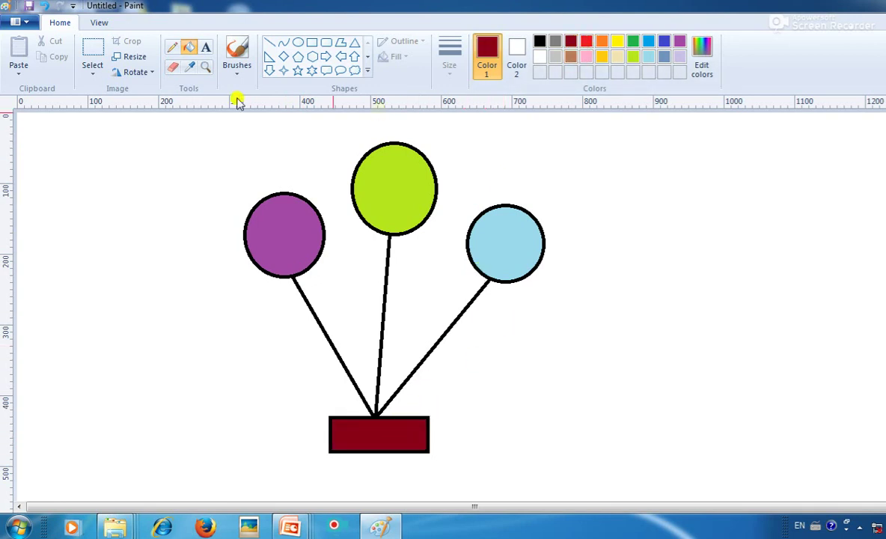